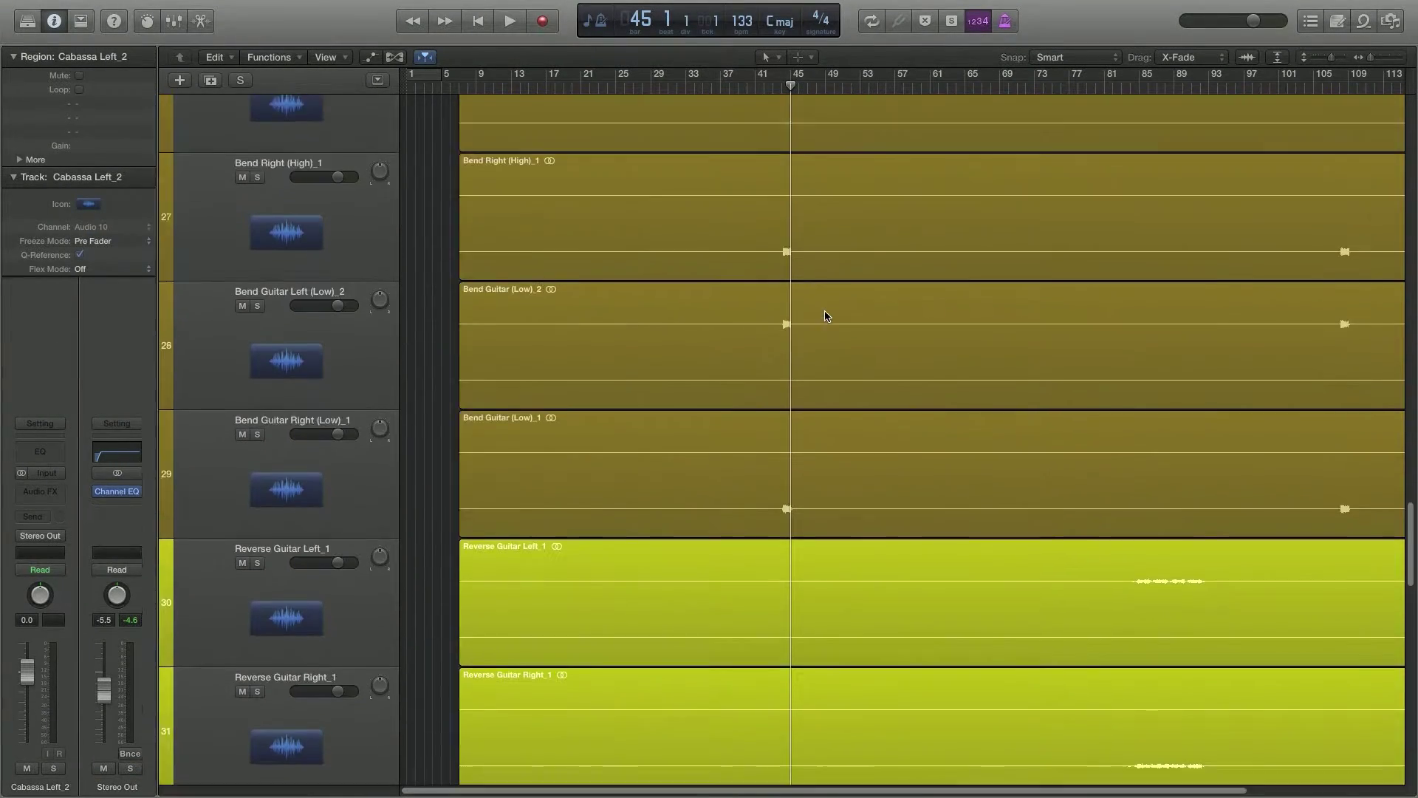
scroll(825, 315, up, 1)
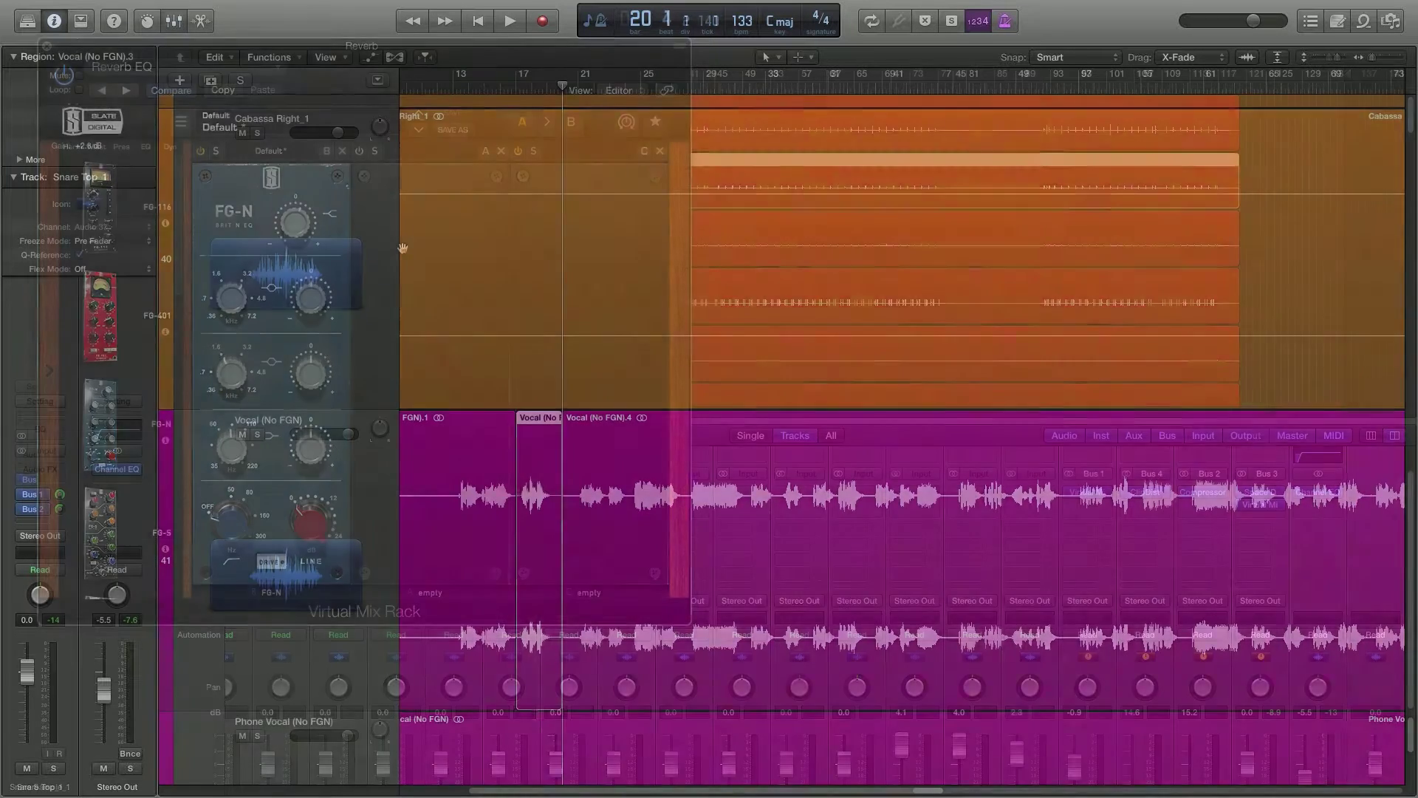
Nudge the Vocal (No FGN).3 region's gain down one dB, then back up slightly.
key(Down)
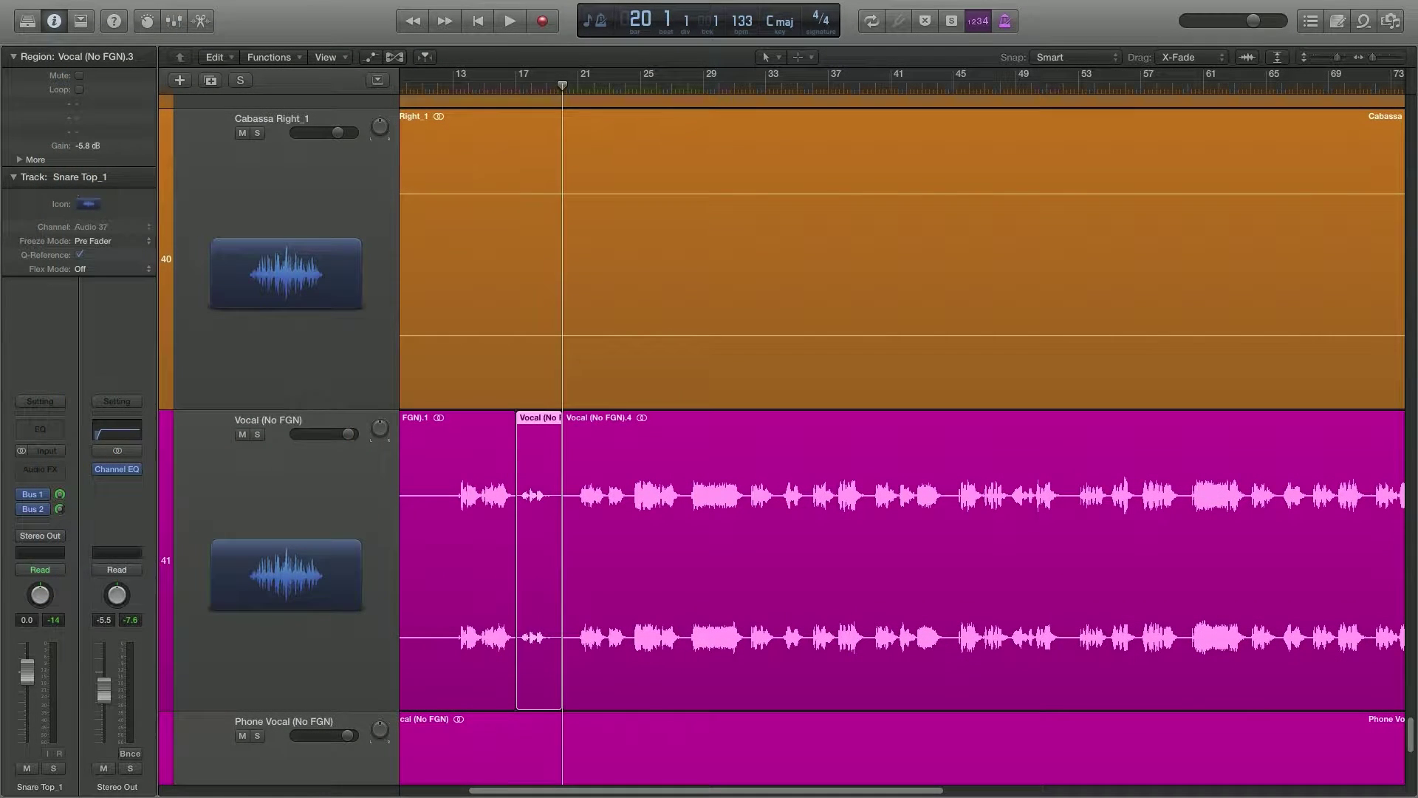
key(Up)
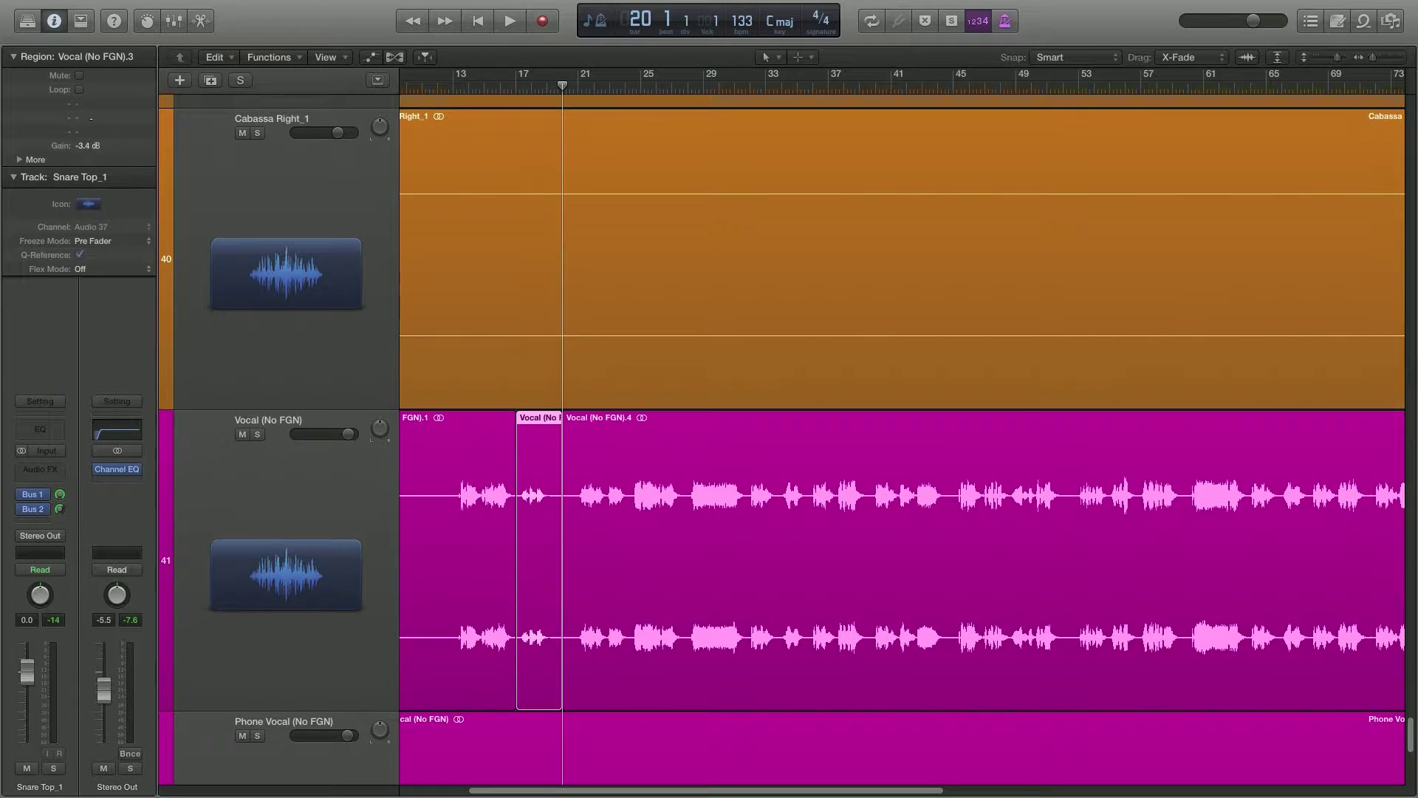